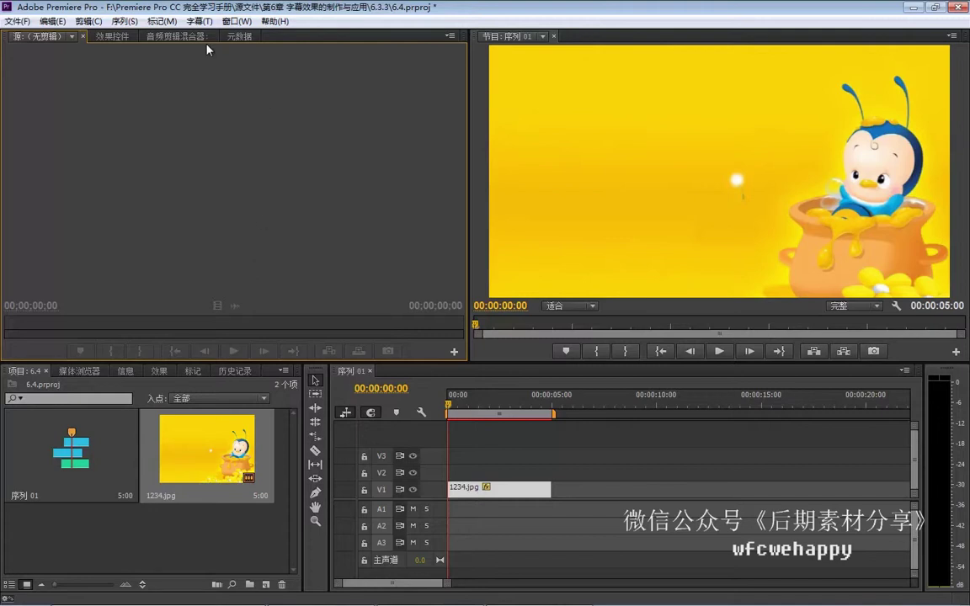
- Show the 新建字幕 title-type submenu from the 字幕 menu
click(199, 21)
mouse_move(226, 38)
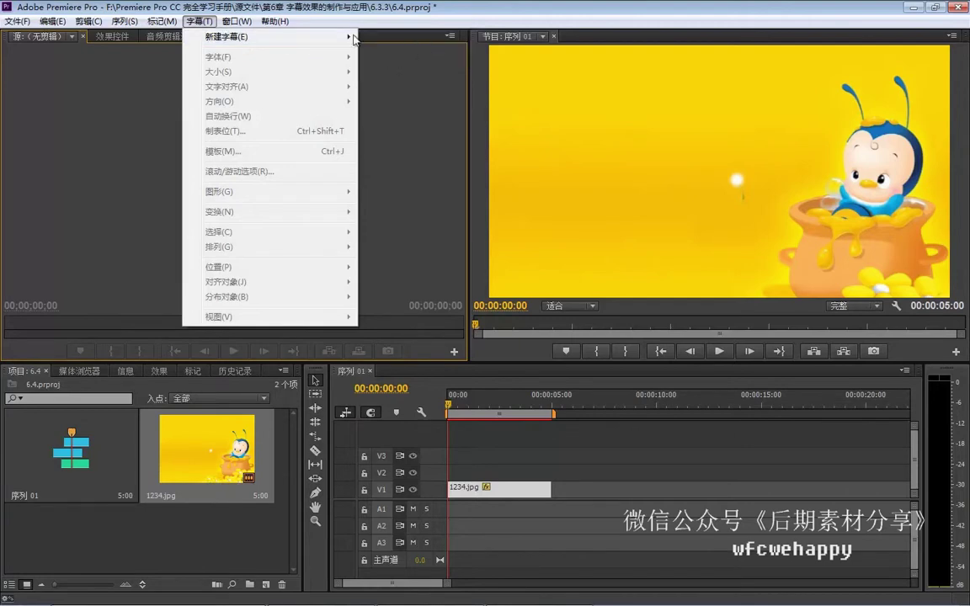
- Create a default still title, keeping the name 字幕 01
click(386, 38)
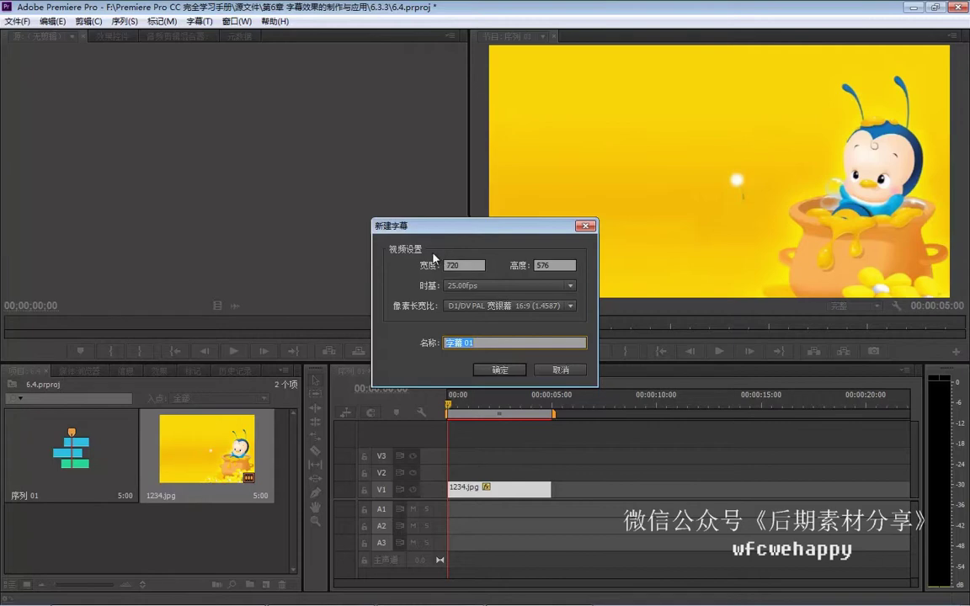
click(483, 375)
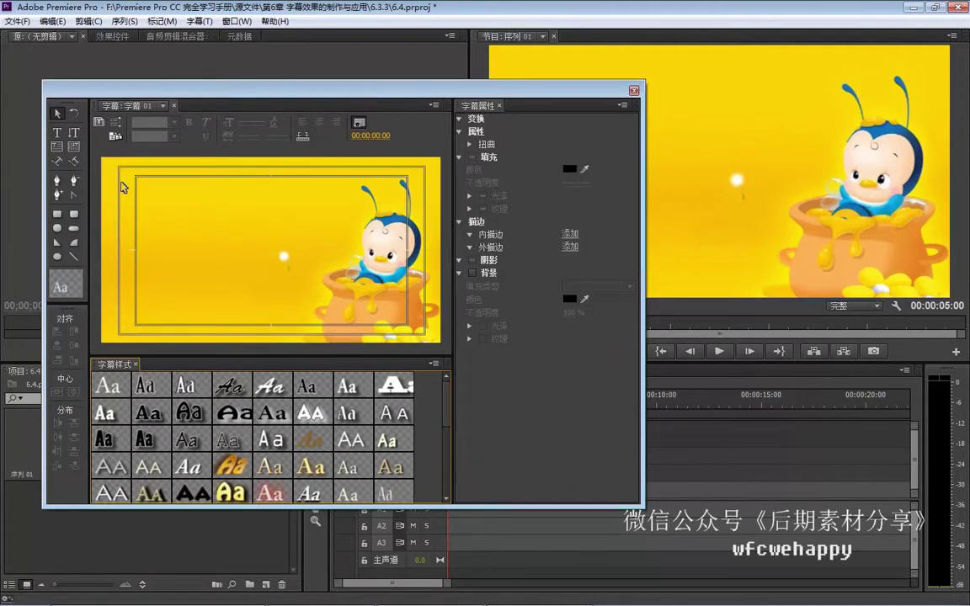
- Enter the horizontal text 童话世界 near the canvas top-left using the IME
click(57, 133)
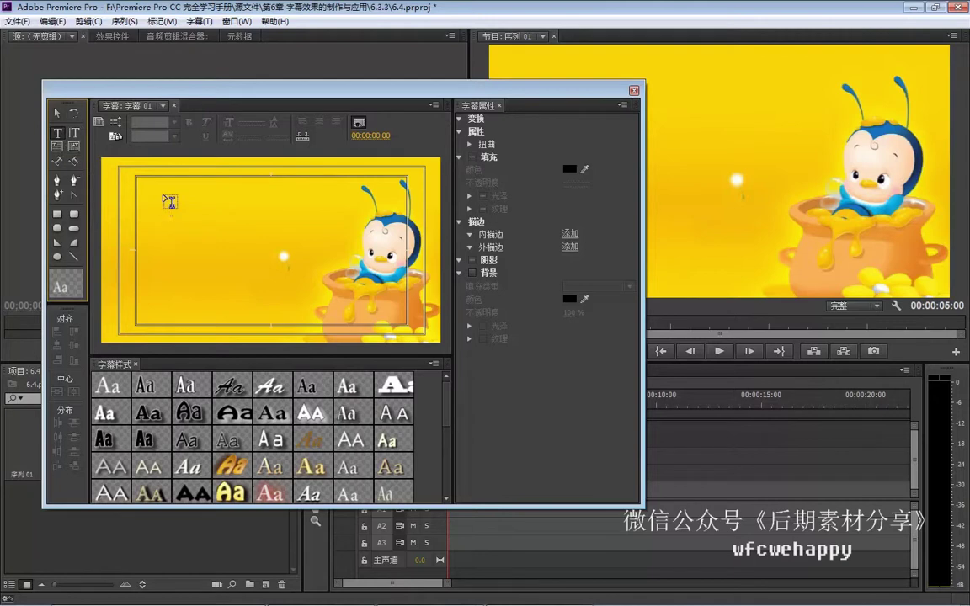
click(163, 187)
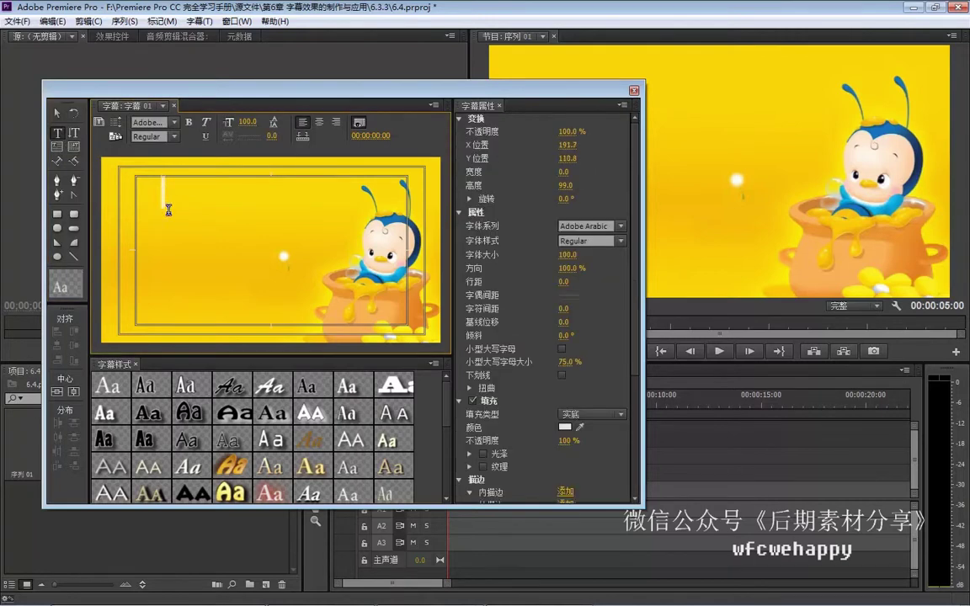
text(tong'hua')
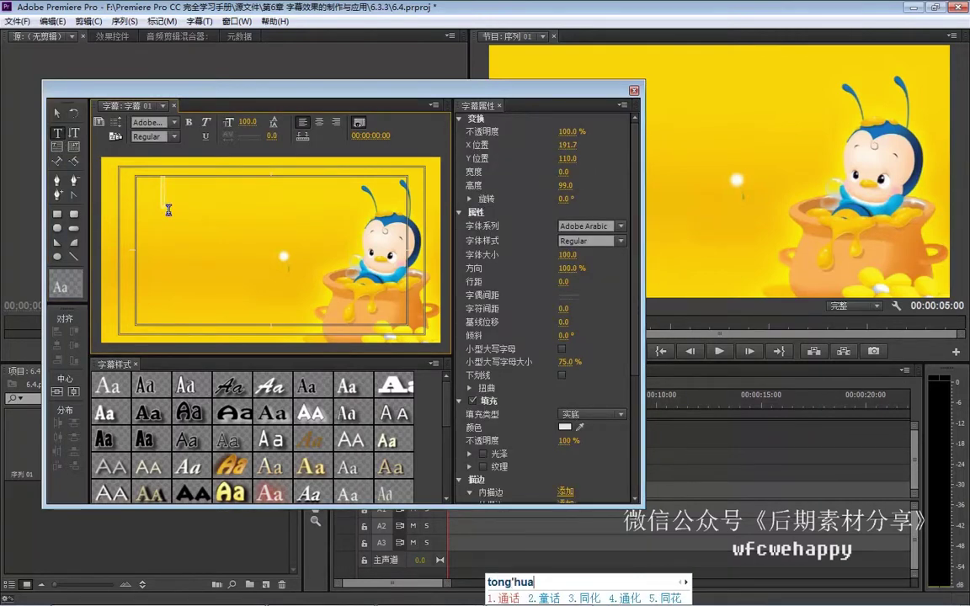
text(shi'jie)
key(space)
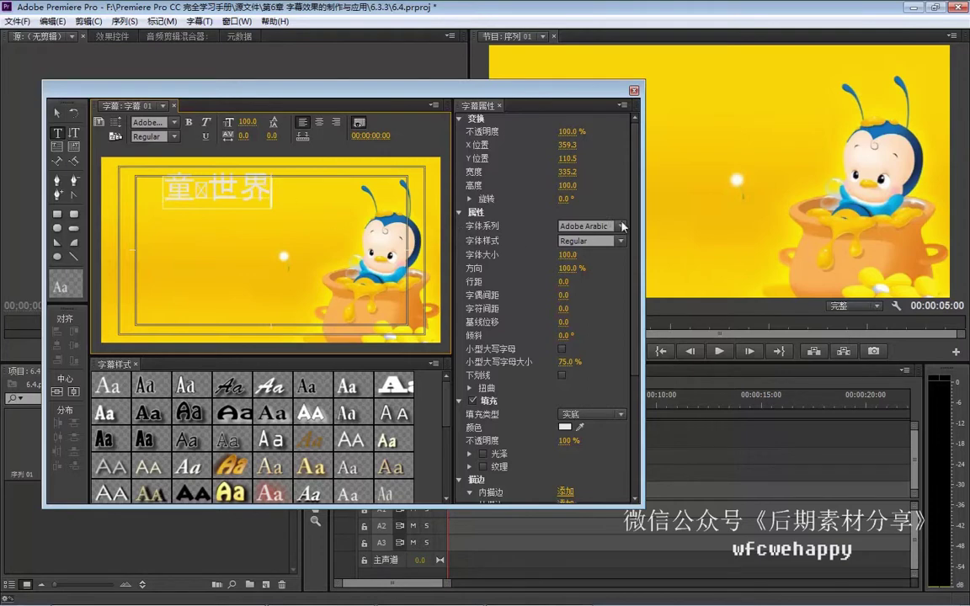
- Change the 童话世界 text's font family to 方正胖头鱼简体
click(593, 226)
scroll(641, 354, down, 5)
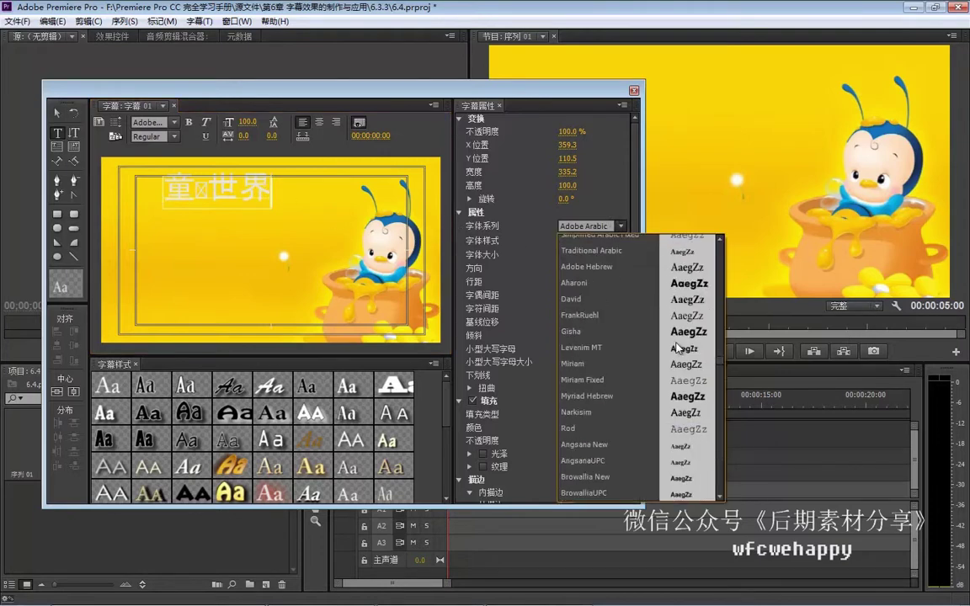
scroll(672, 350, down, 5)
scroll(672, 351, down, 5)
scroll(672, 350, down, 5)
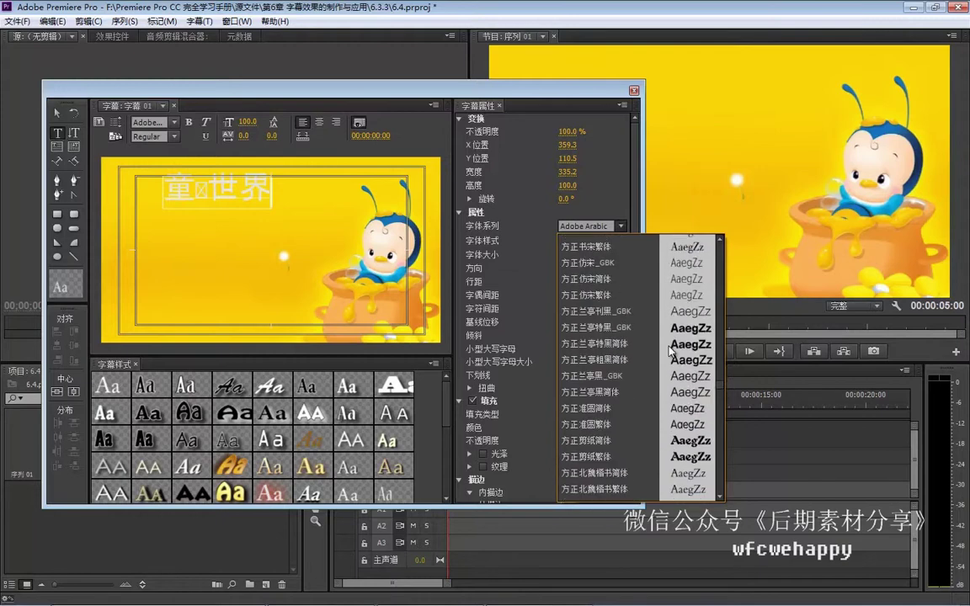
scroll(672, 350, down, 5)
scroll(672, 350, down, 3)
scroll(672, 351, down, 3)
scroll(672, 350, down, 3)
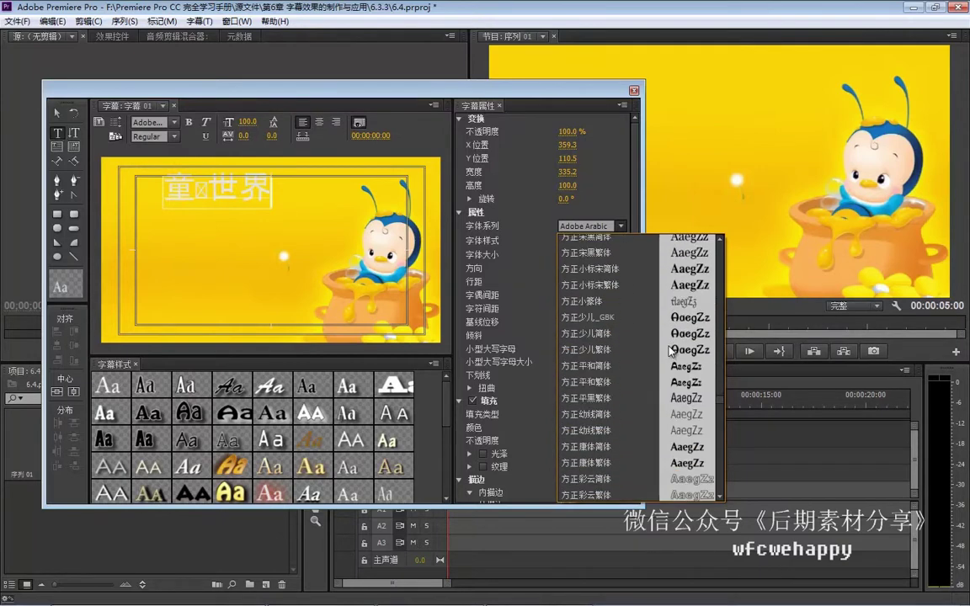
scroll(672, 350, down, 3)
scroll(672, 351, down, 3)
scroll(672, 350, down, 3)
scroll(672, 351, down, 3)
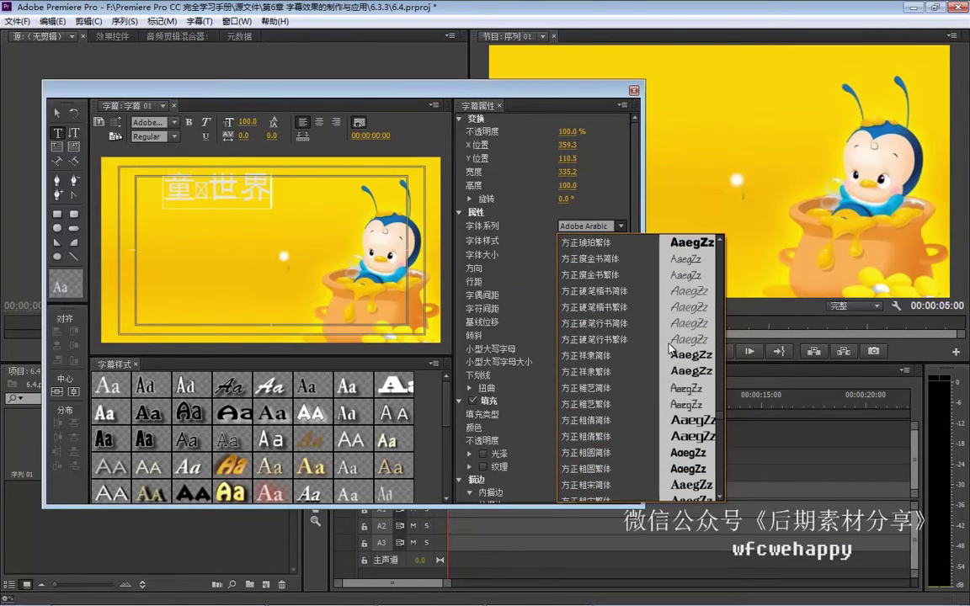
scroll(672, 351, down, 3)
scroll(602, 309, down, 2)
scroll(602, 309, down, 2)
scroll(603, 309, down, 2)
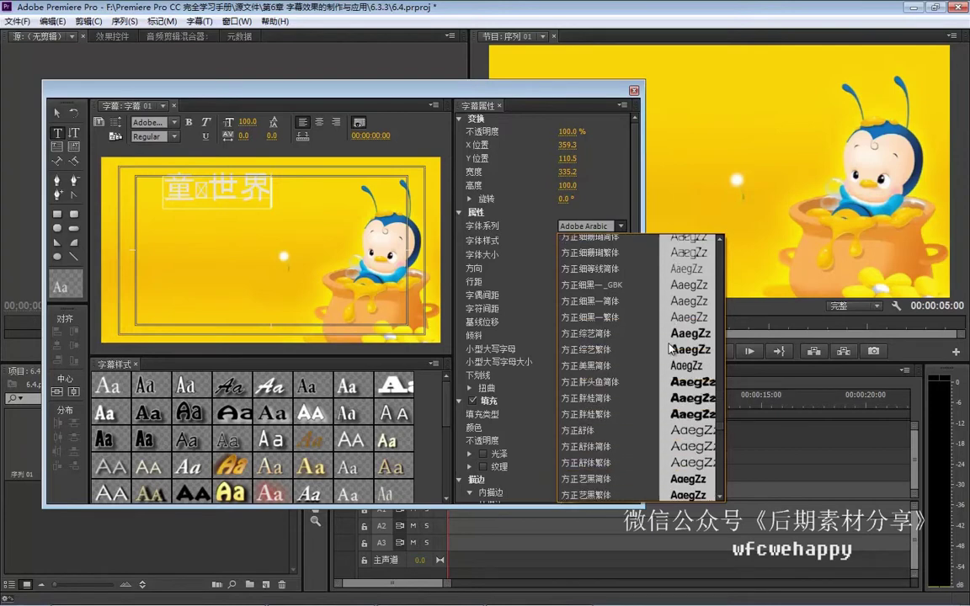
click(599, 383)
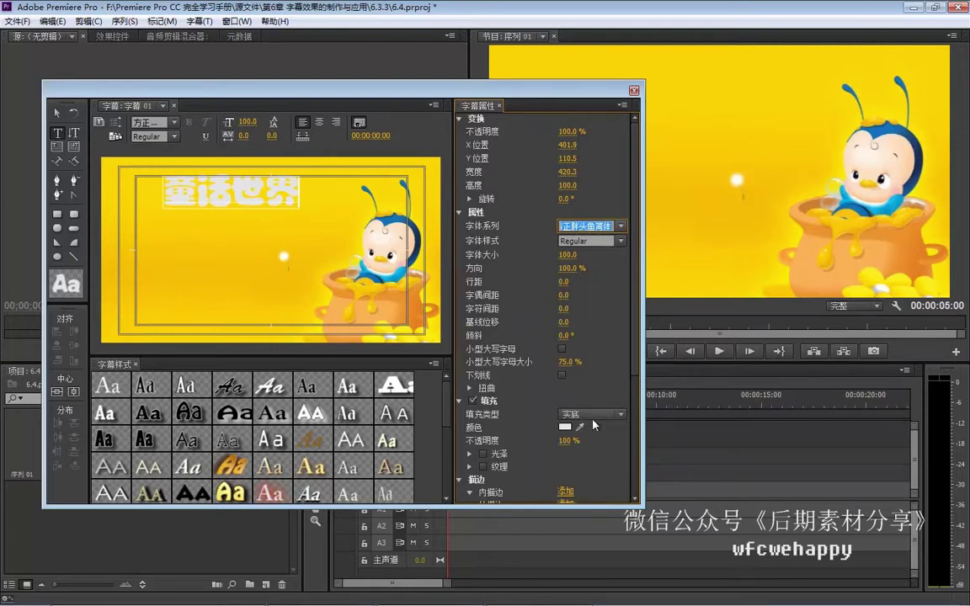
- Switch the fill to 四色渐变 with top corners green 3FDC4A and blue 377EE6
click(623, 415)
click(612, 477)
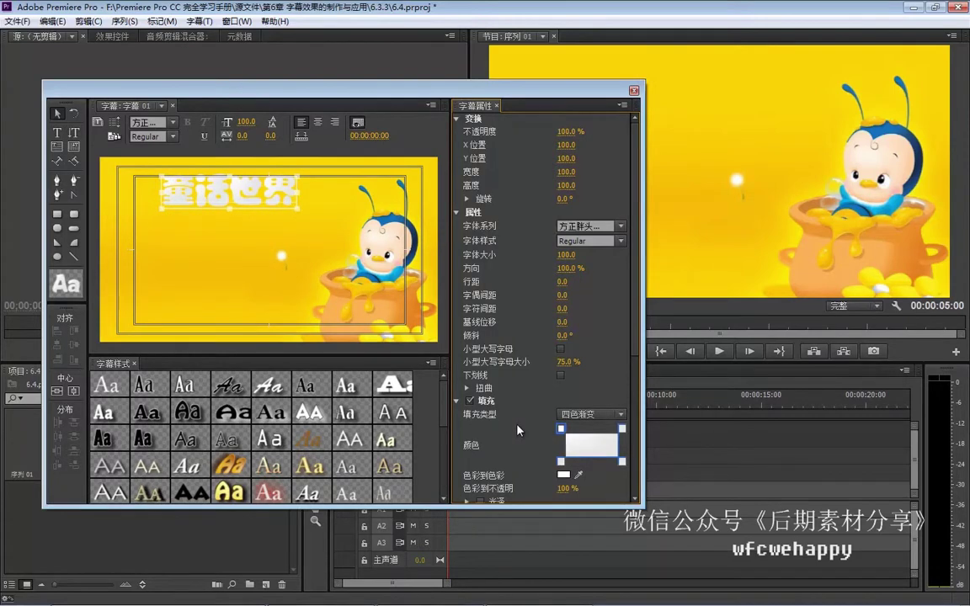
double_click(564, 434)
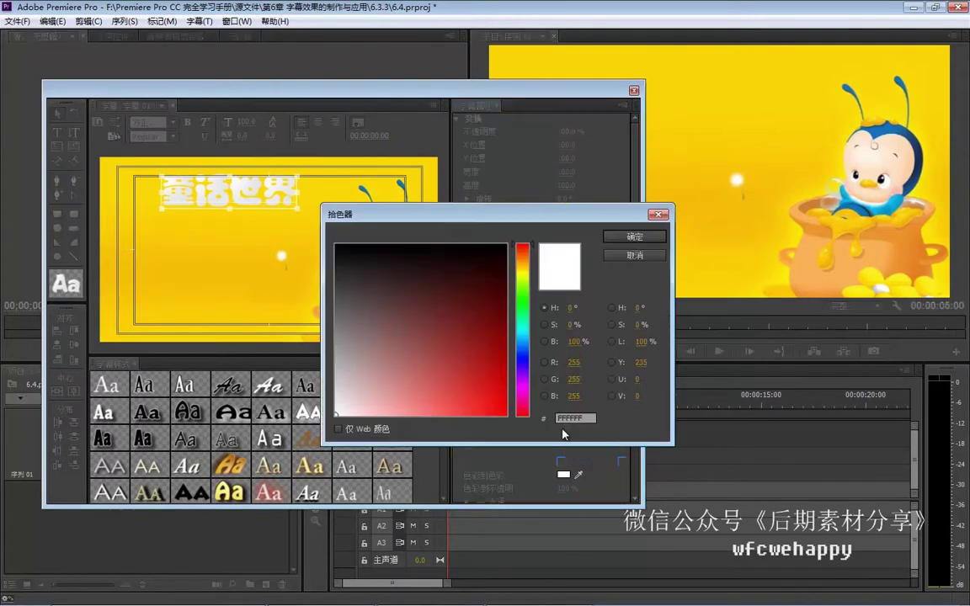
drag(585, 419, 533, 421)
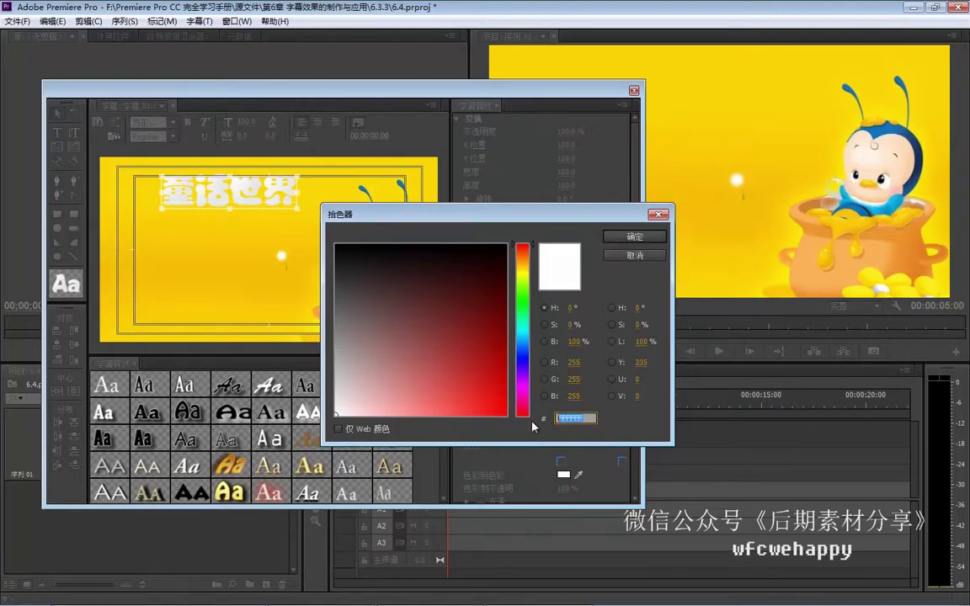
text(3)
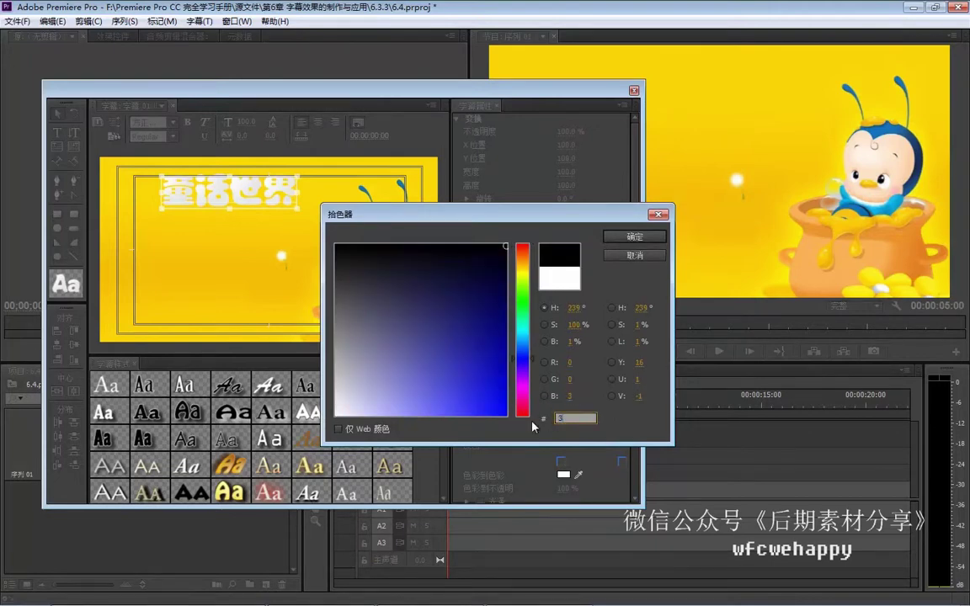
text(F)
text(DC)
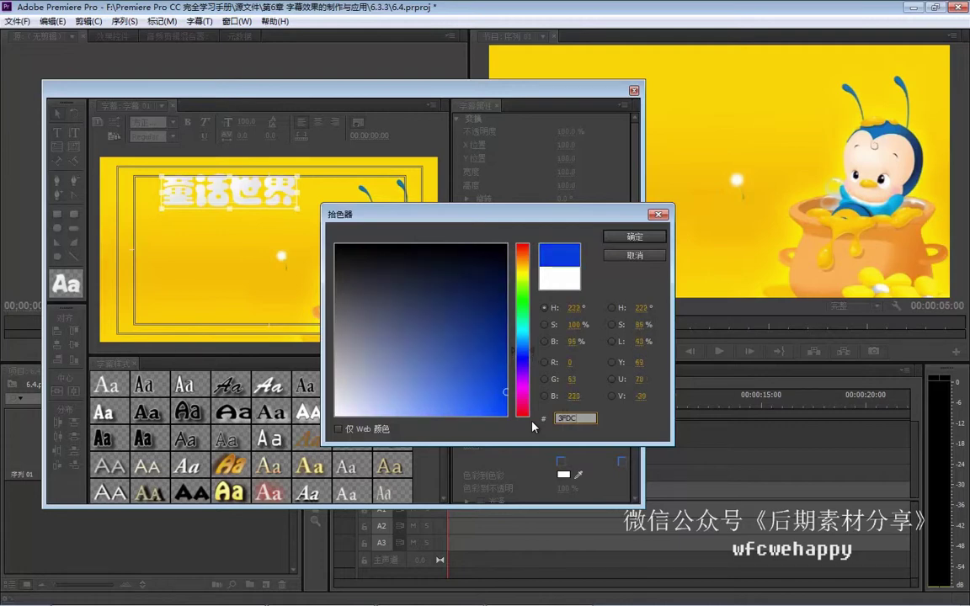
text(4A)
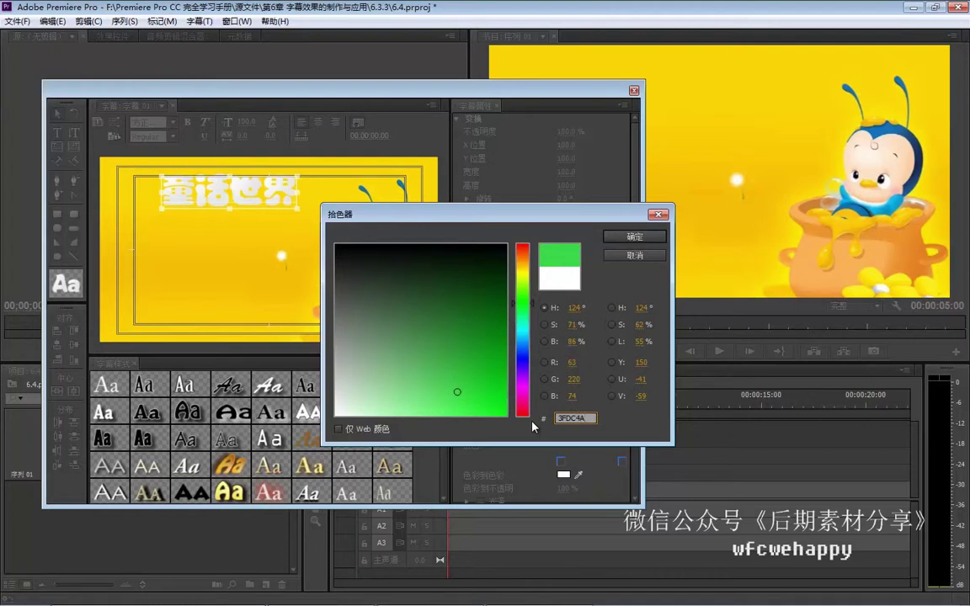
click(635, 237)
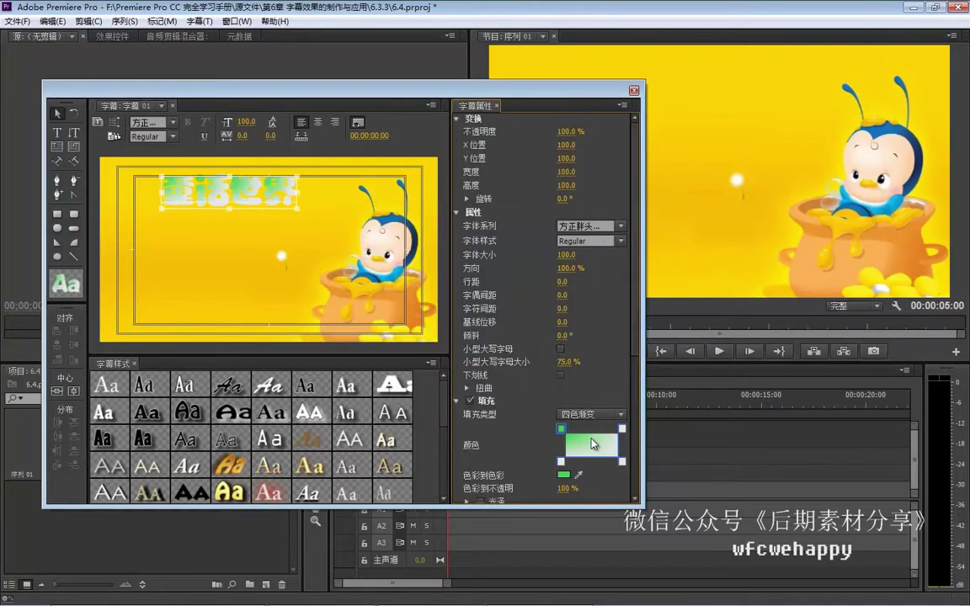
double_click(623, 429)
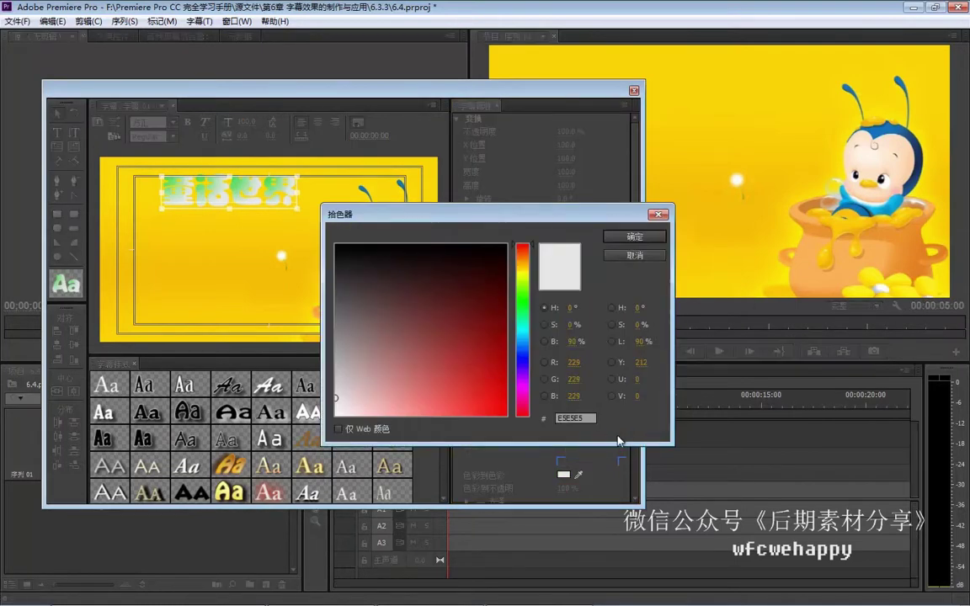
double_click(581, 418)
text(377)
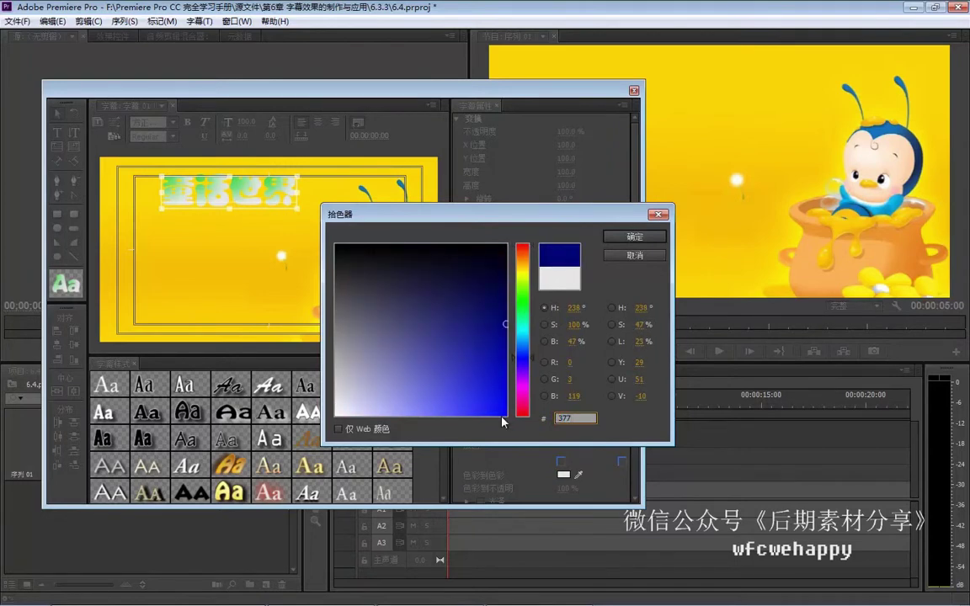
text(EE6)
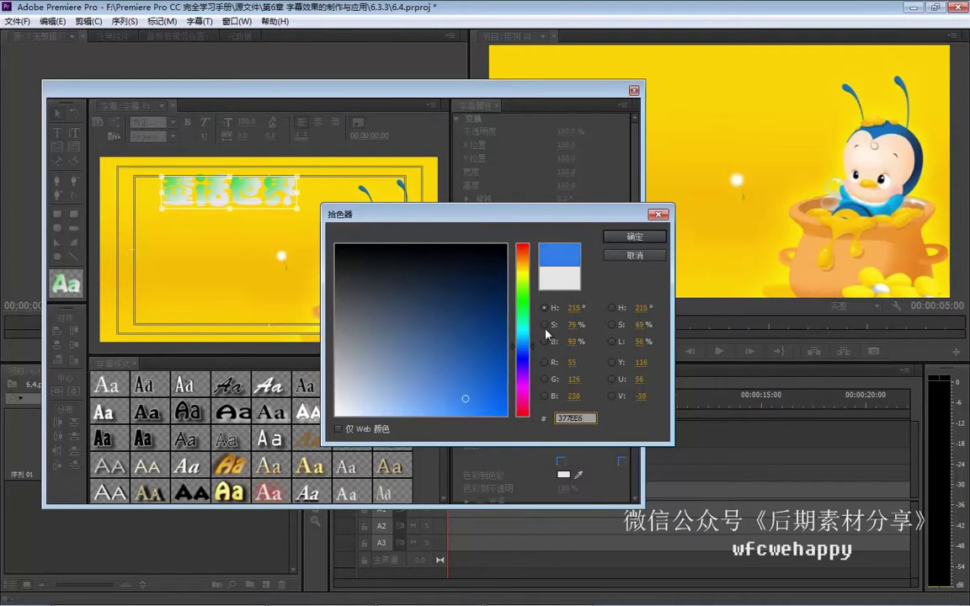
click(634, 237)
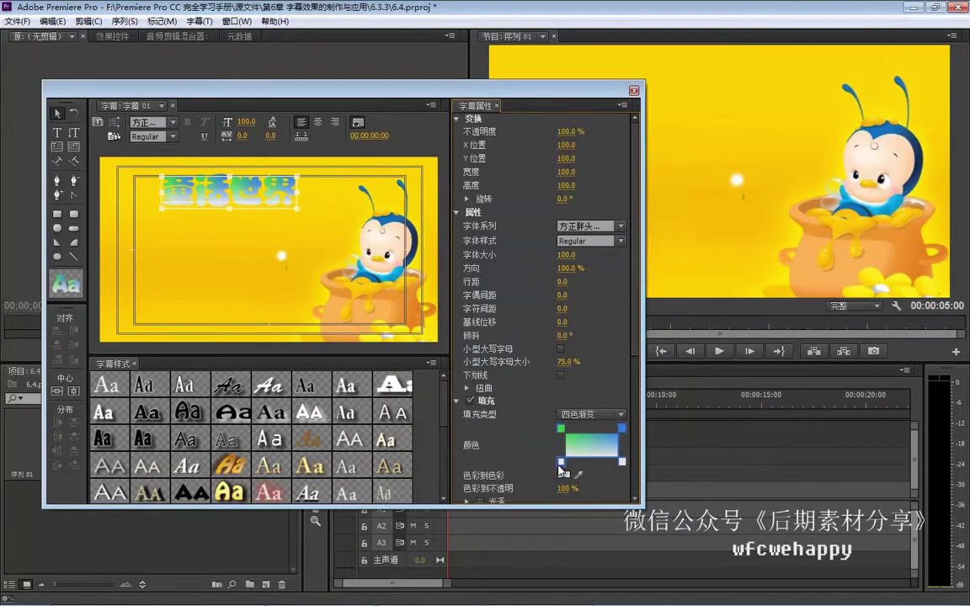
- Set the bottom gradient corners to purple 991DE1 and red E32025
click(559, 466)
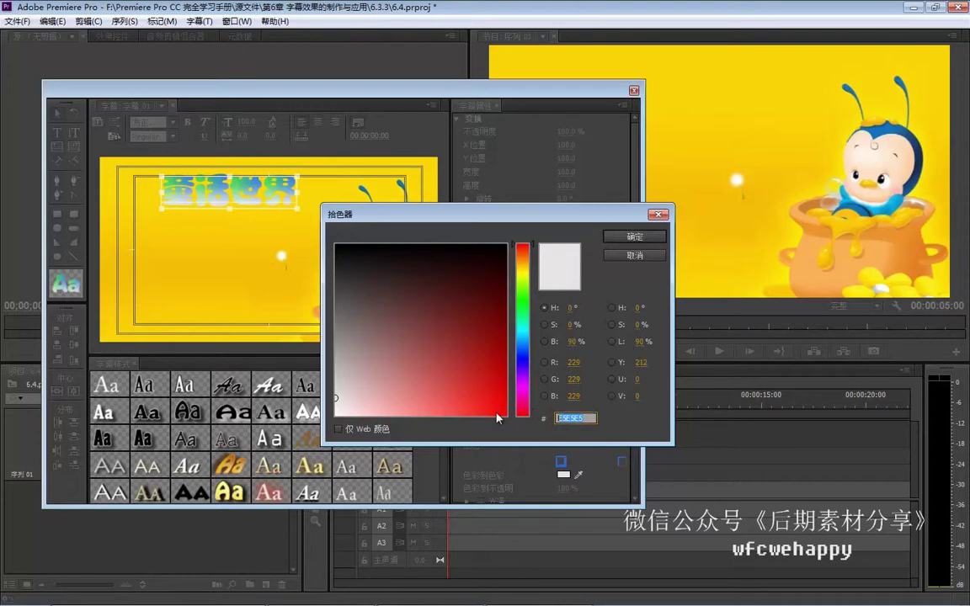
text(991)
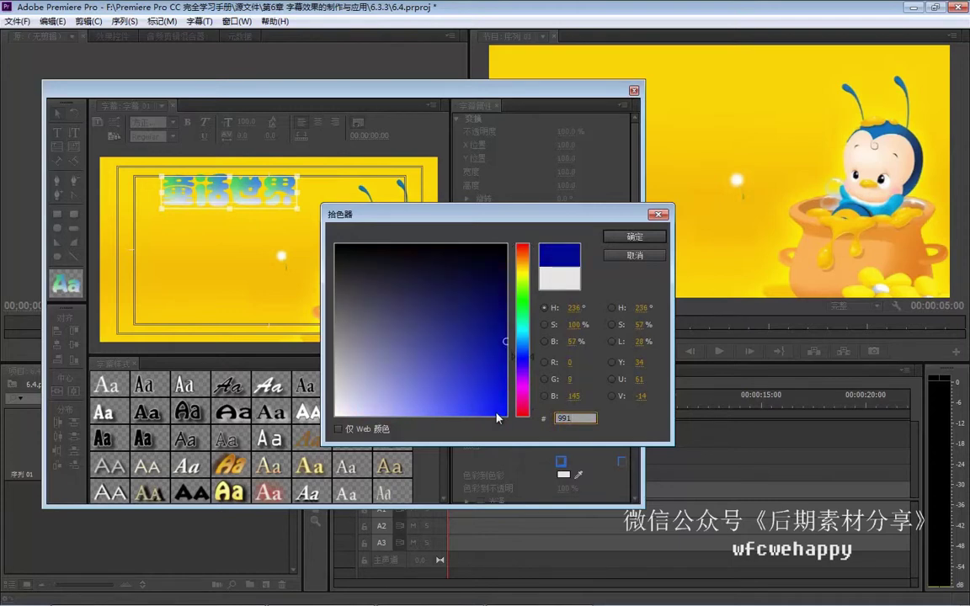
text(DE)
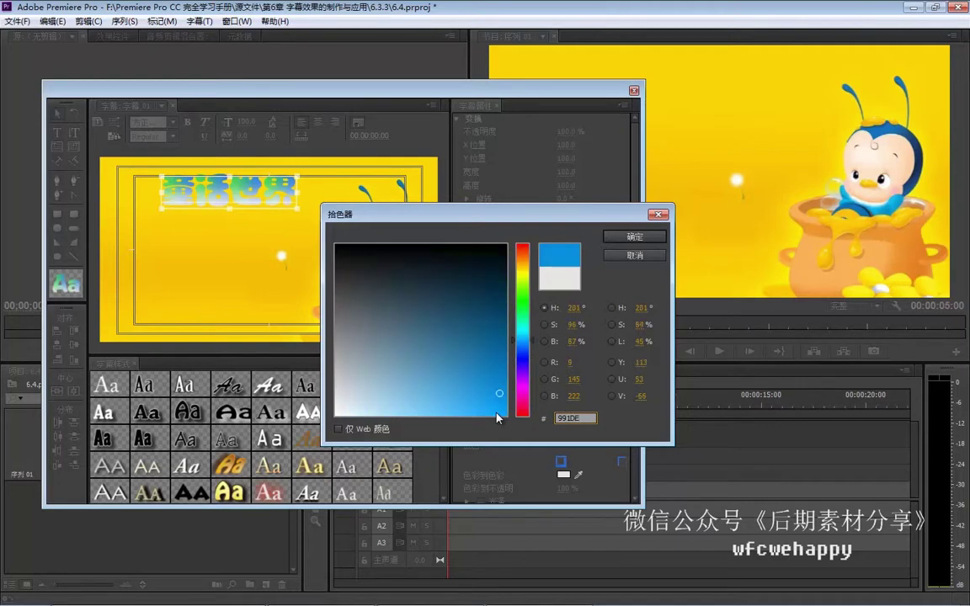
text(1)
click(634, 237)
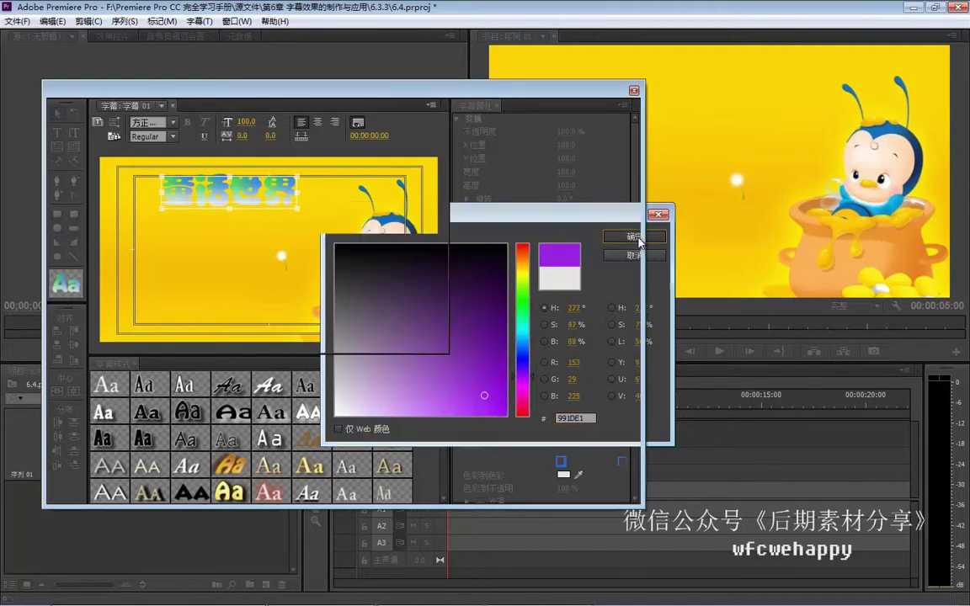
double_click(622, 464)
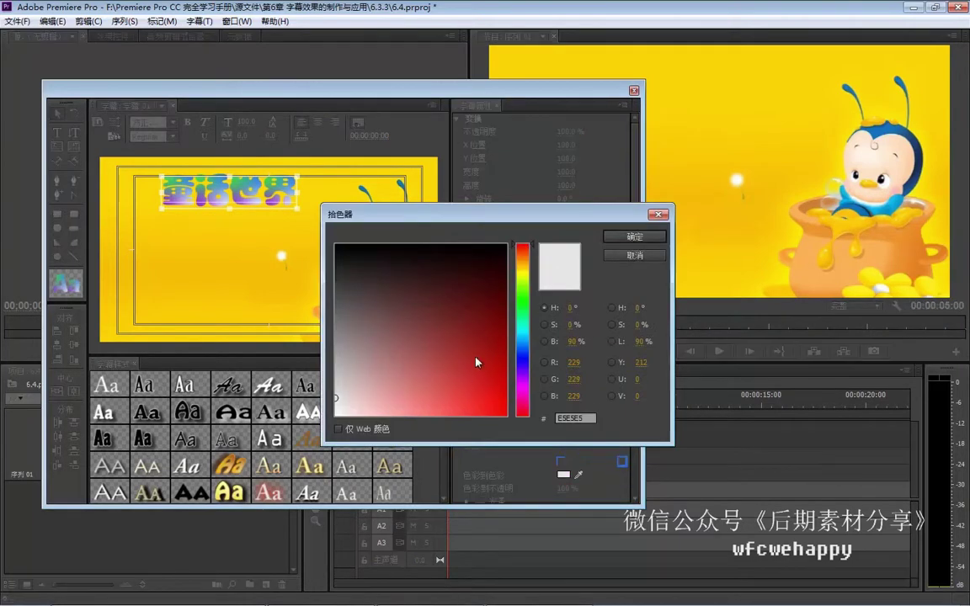
drag(592, 419, 522, 421)
text(E)
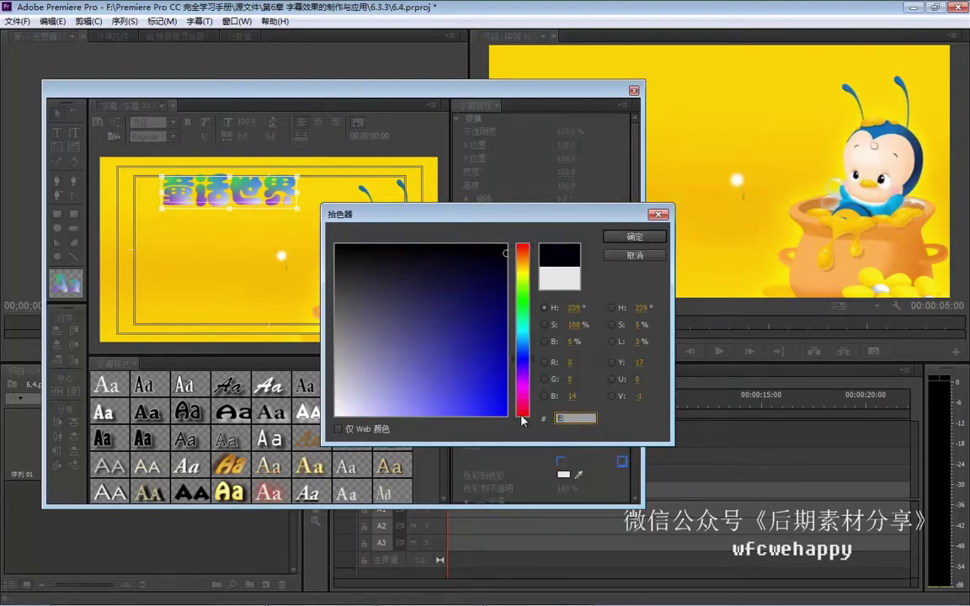
text(320)
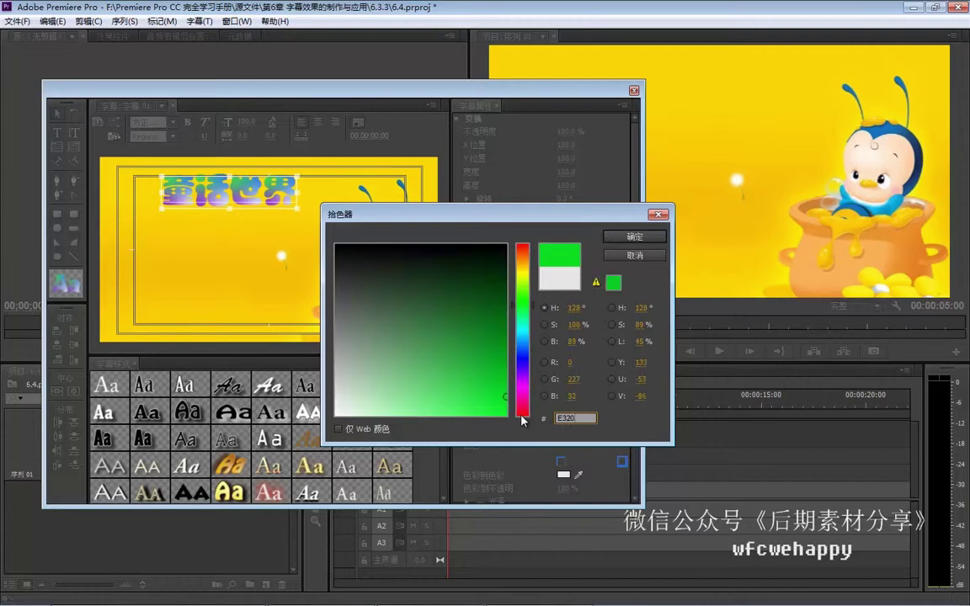
text(25)
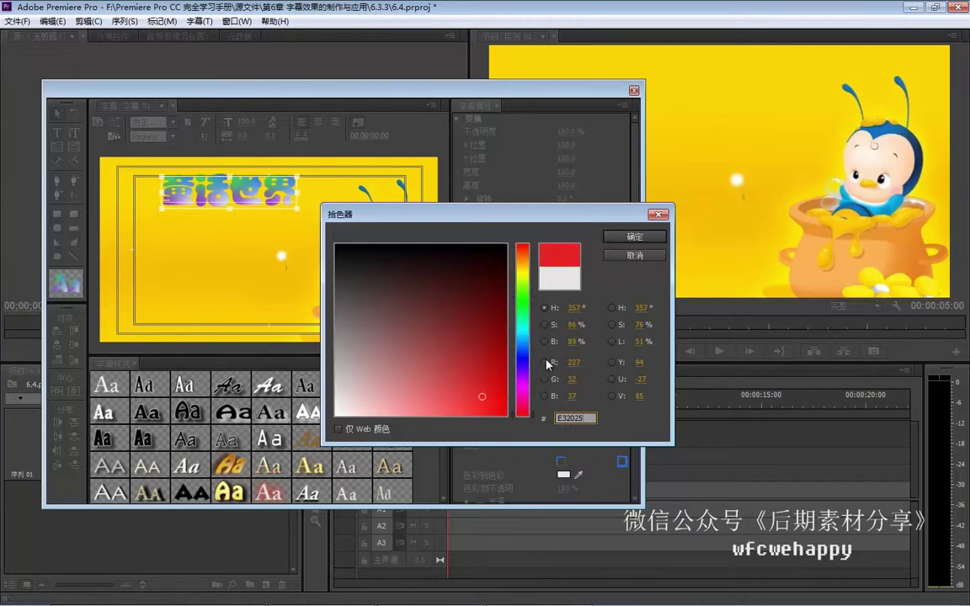
click(621, 240)
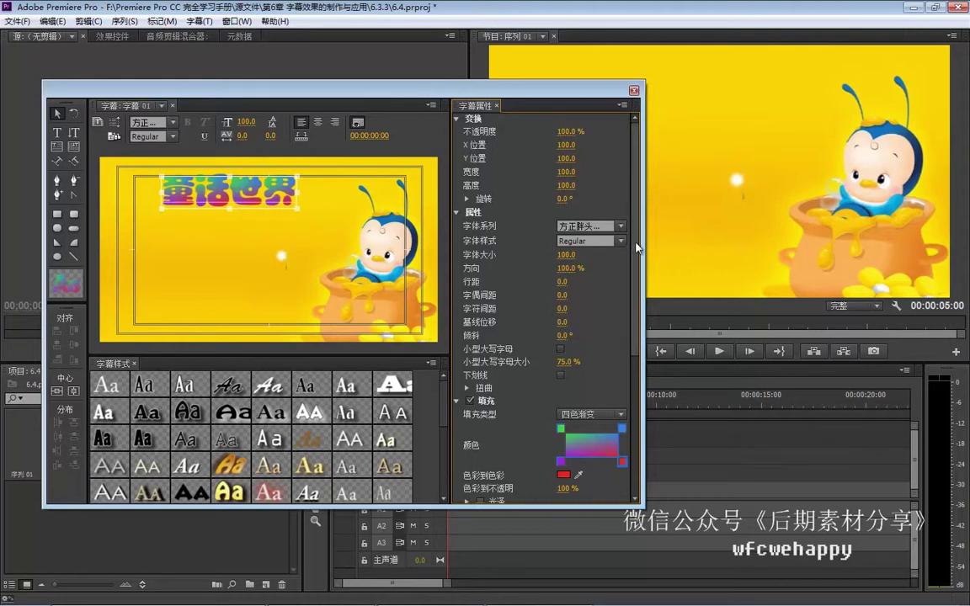
- Enable the text shadow and set its colour to white
scroll(632, 295, down, 3)
scroll(606, 320, down, 2)
scroll(573, 342, down, 2)
scroll(550, 355, down, 2)
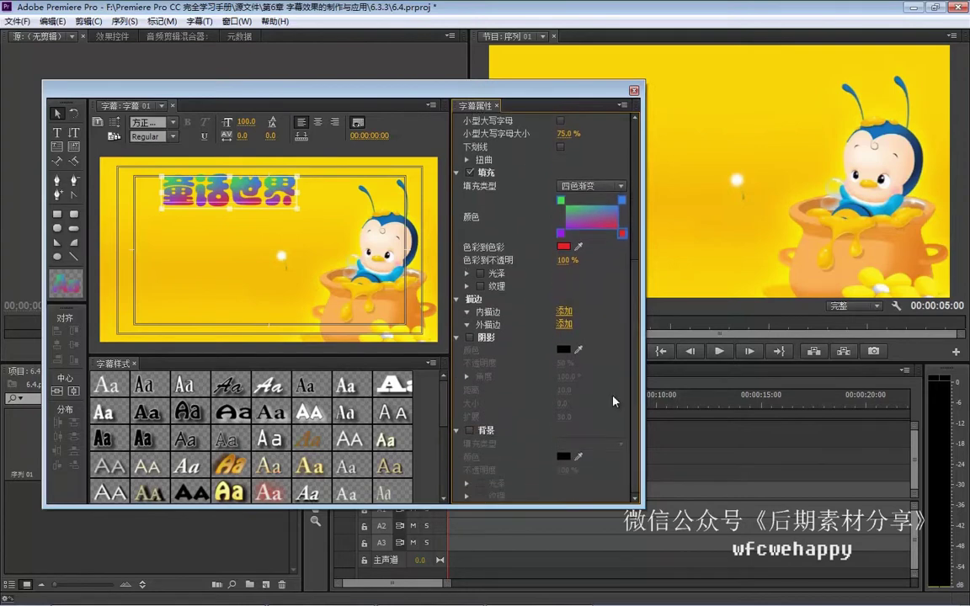
click(470, 338)
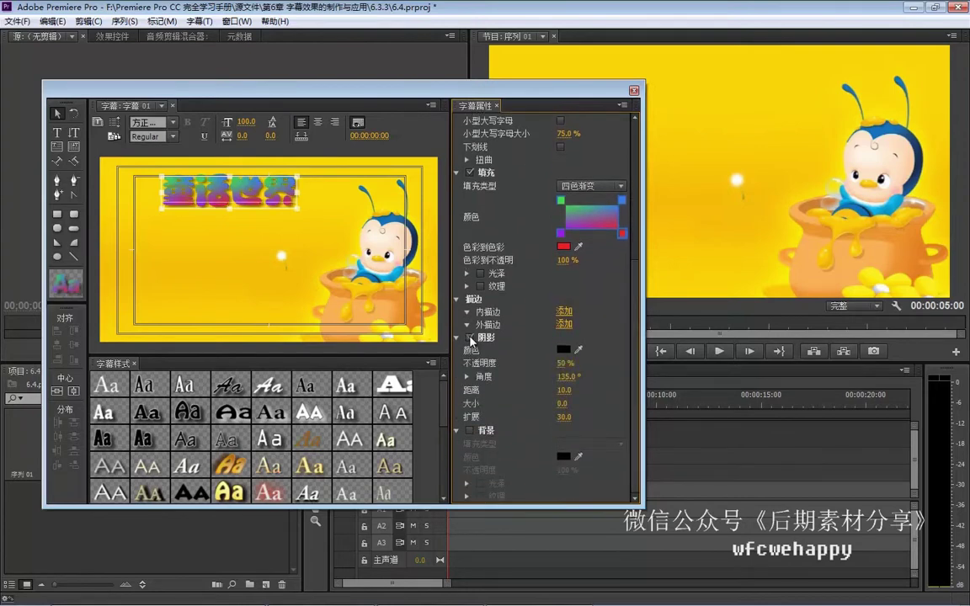
click(563, 351)
drag(392, 329, 336, 415)
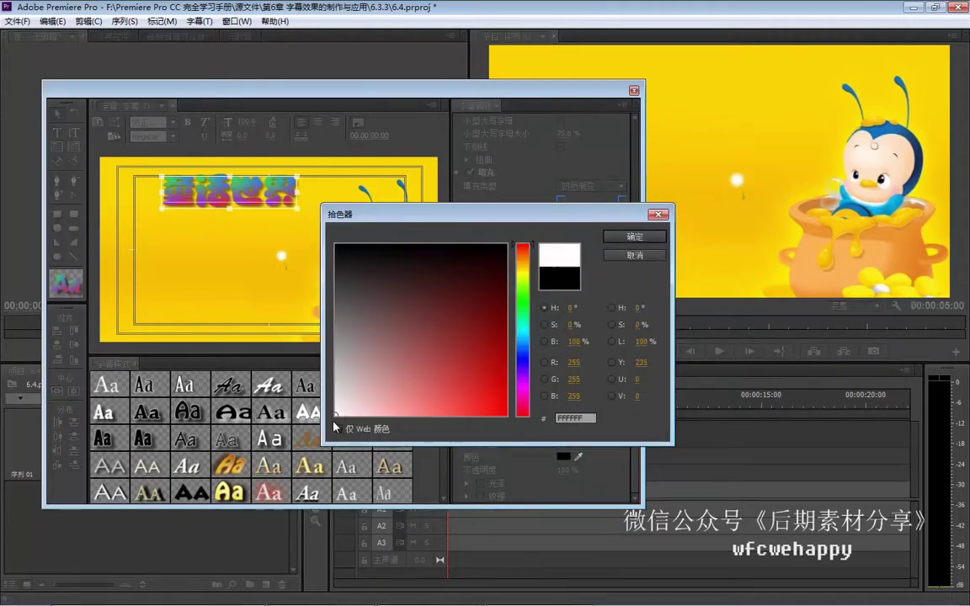
click(635, 237)
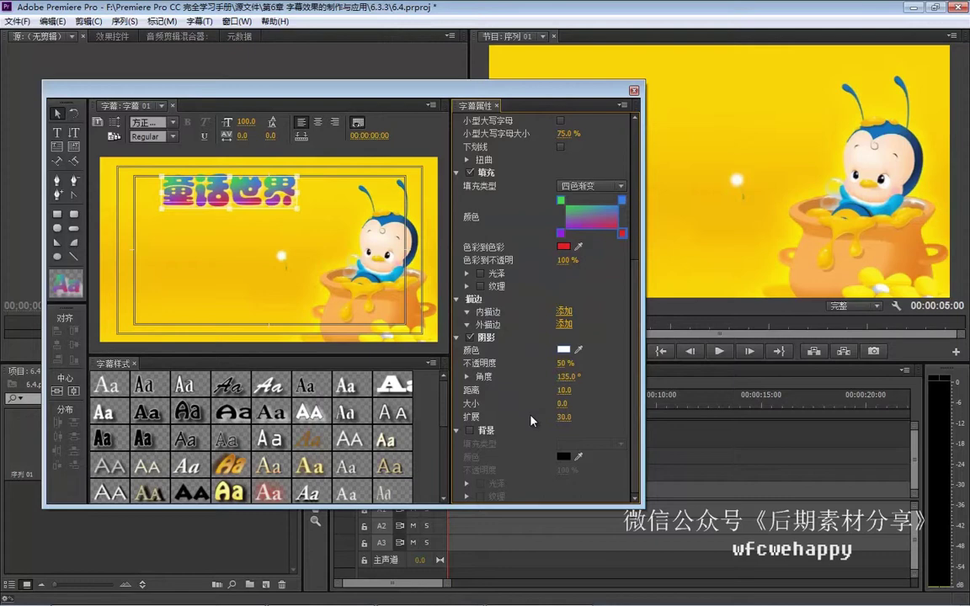
- Set shadow opacity 100%, angle 0°, distance 0 and size 20
click(563, 363)
text(100)
key(Return)
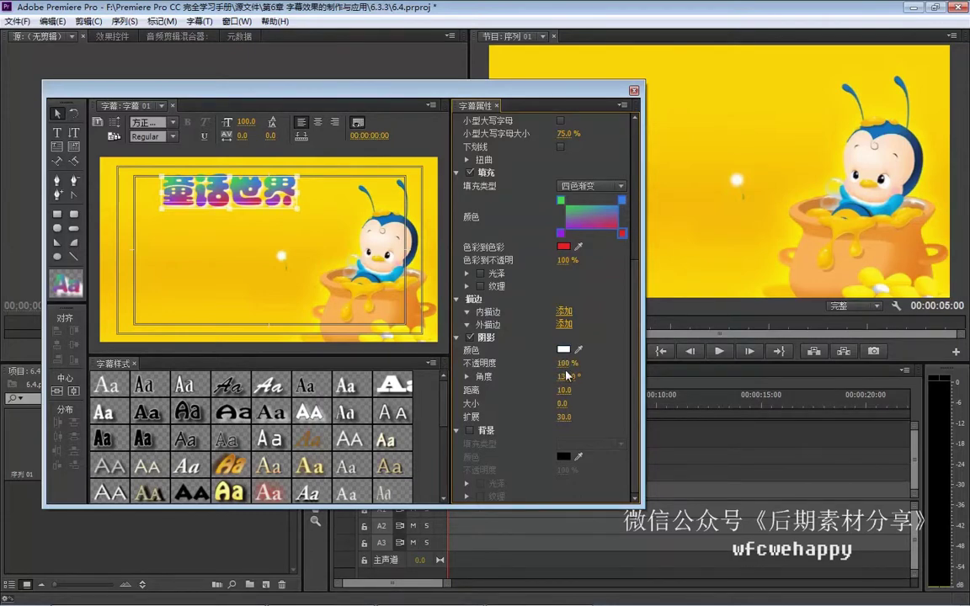
drag(568, 381, 572, 377)
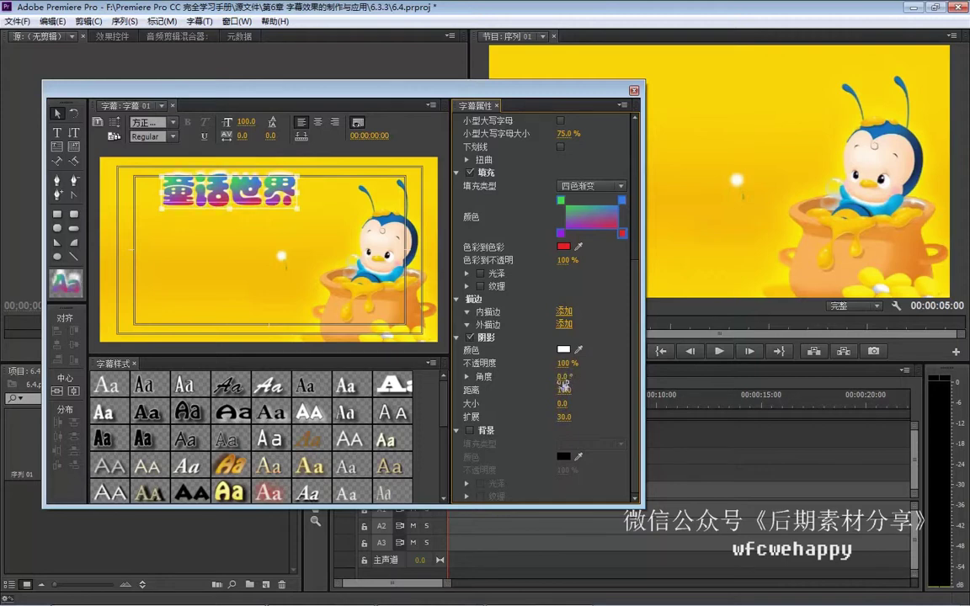
click(567, 390)
text(50)
key(Return)
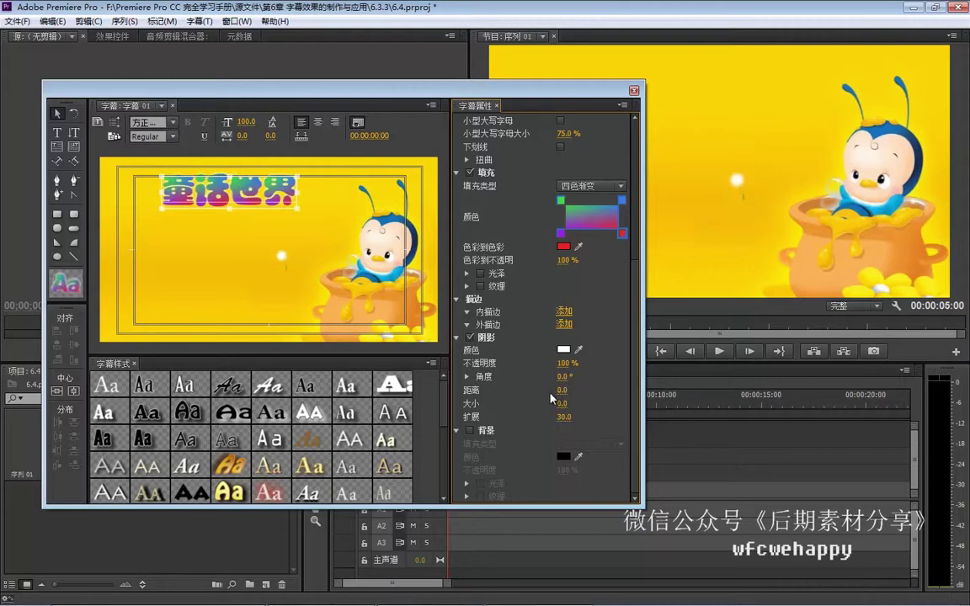
drag(562, 408, 569, 405)
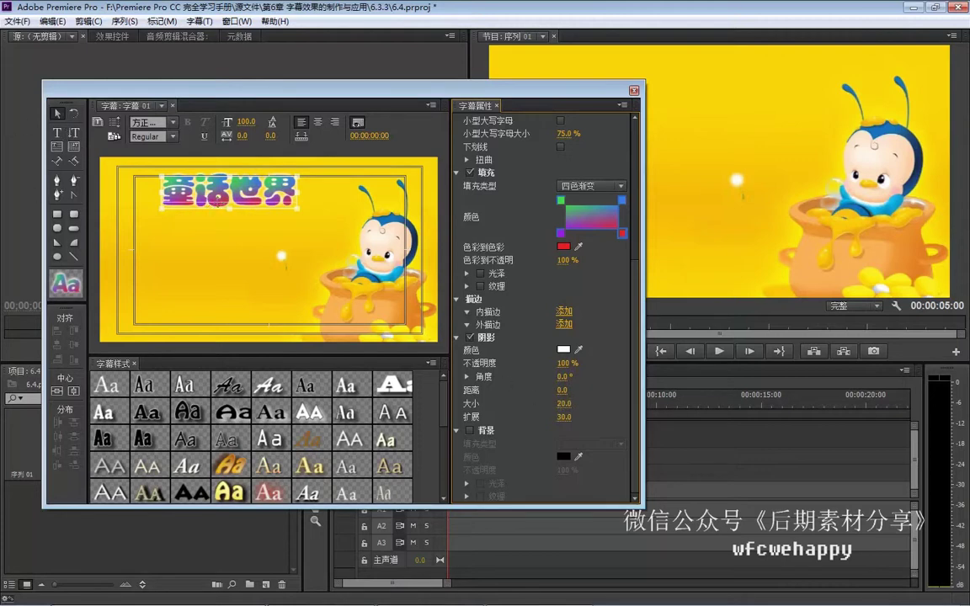
- Enlarge the title to font size 136 with aspect back at 100%
drag(207, 202, 204, 225)
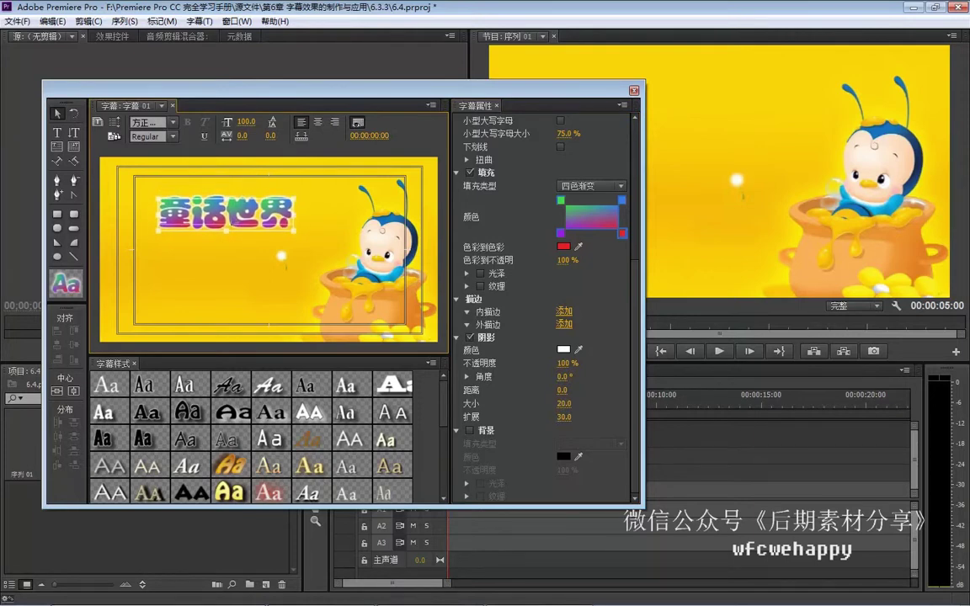
scroll(573, 253, up, 5)
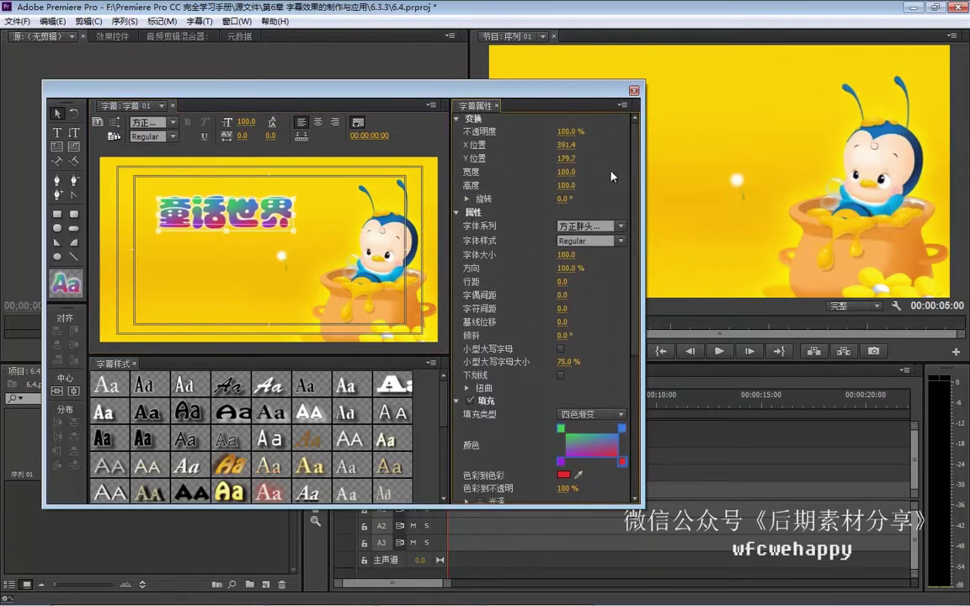
drag(291, 228, 301, 232)
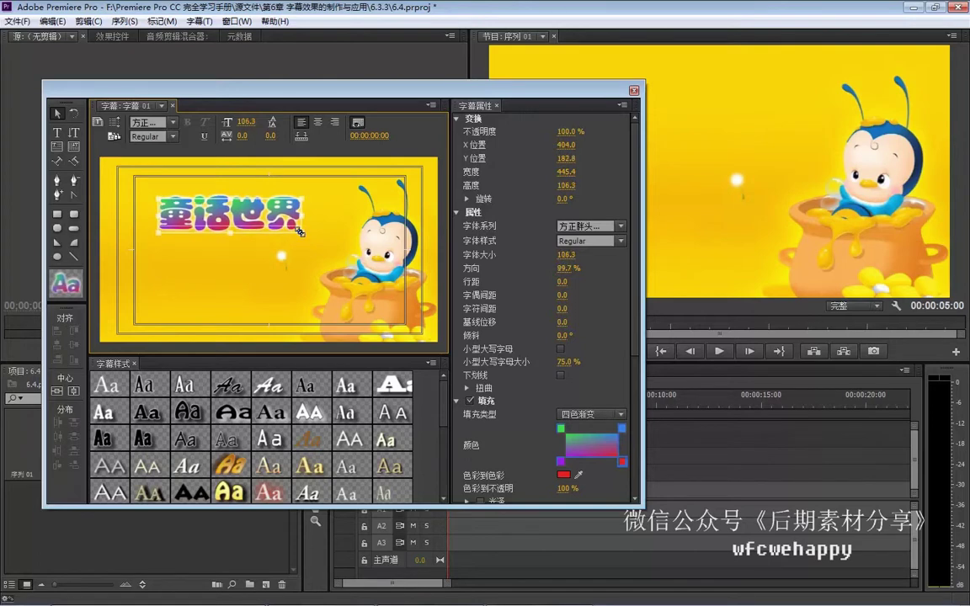
click(566, 255)
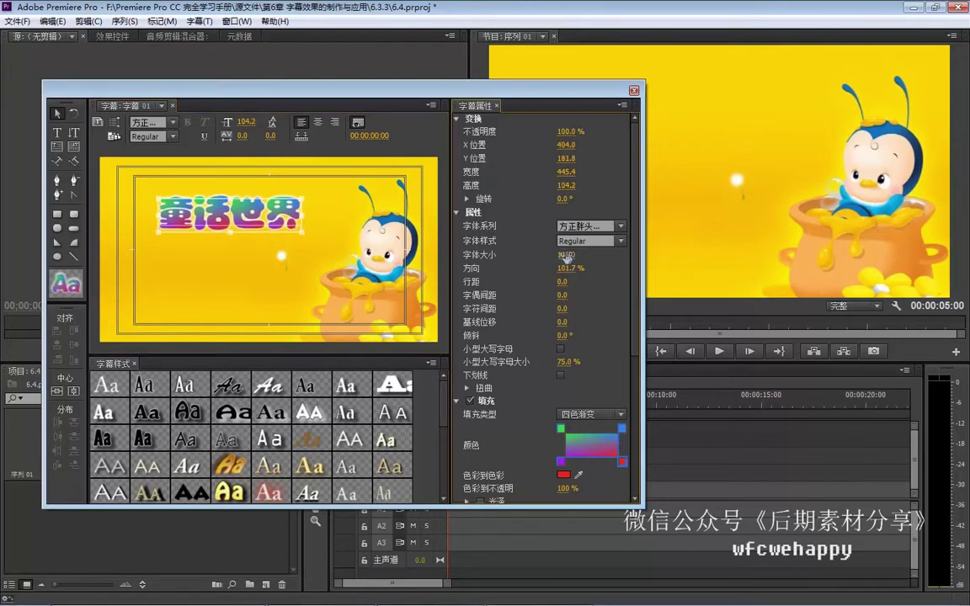
key(Tab)
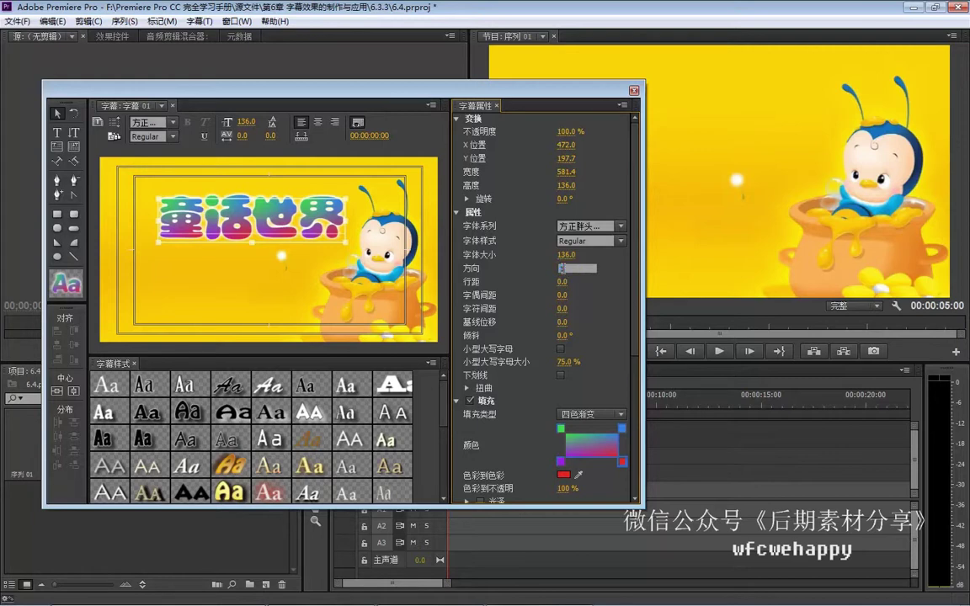
text(100)
key(Return)
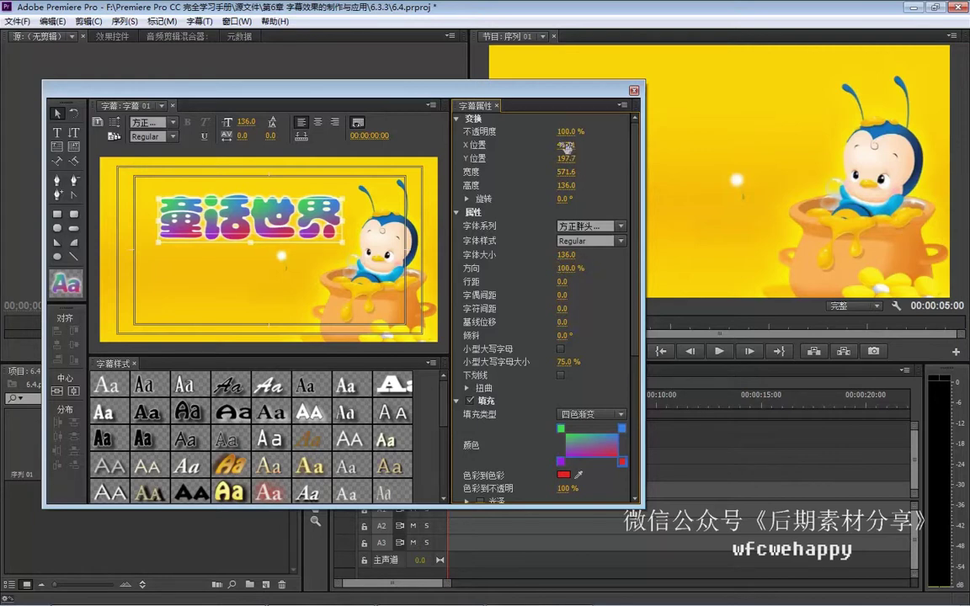
- Reposition the title lower toward the frame middle, around X 450.3, Y 214.4
click(567, 147)
drag(292, 222, 287, 221)
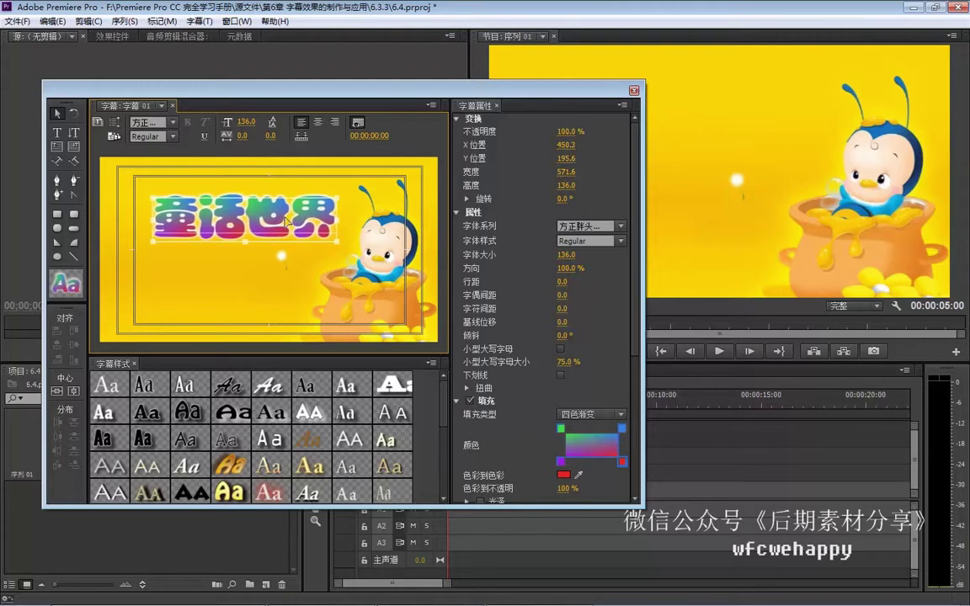
drag(285, 221, 287, 220)
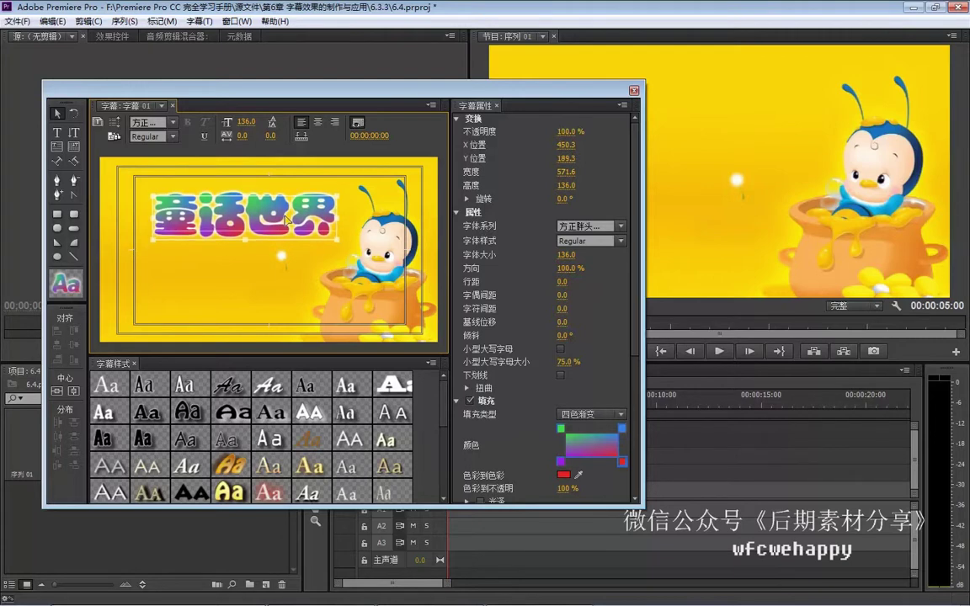
drag(286, 220, 286, 228)
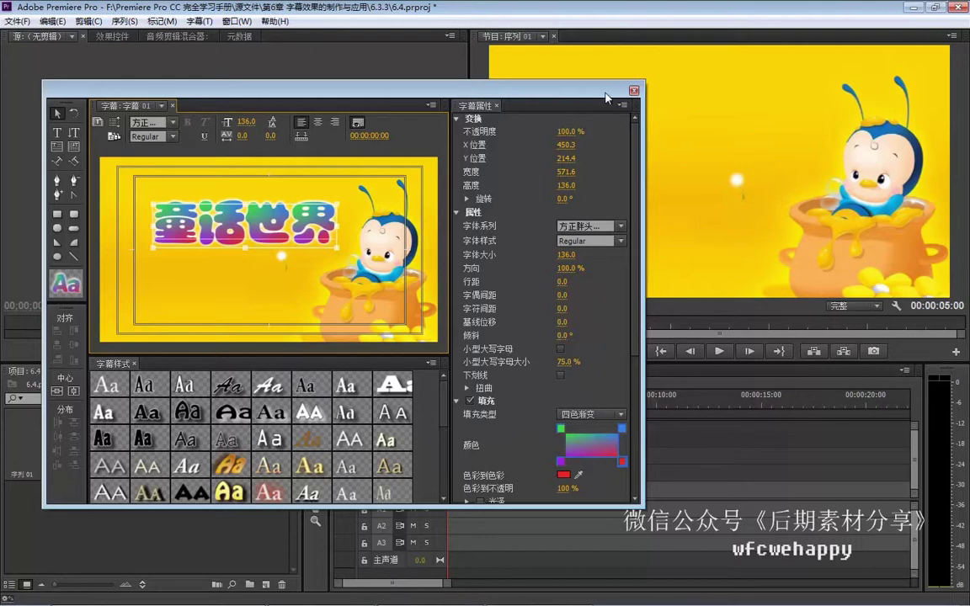
- Place 字幕 01 on track V2 above 1234.jpg and scrub to preview it
click(635, 90)
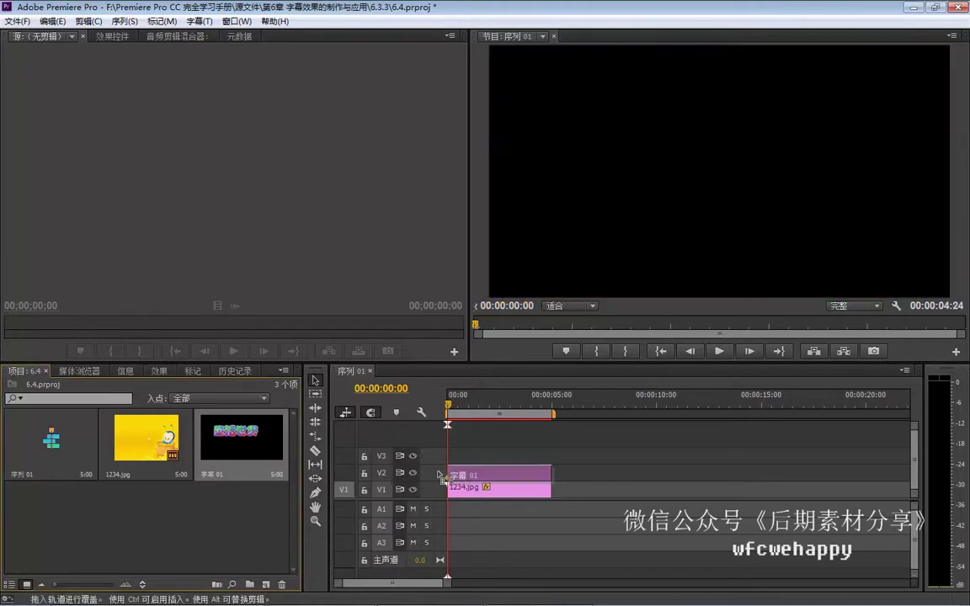
drag(249, 445, 446, 472)
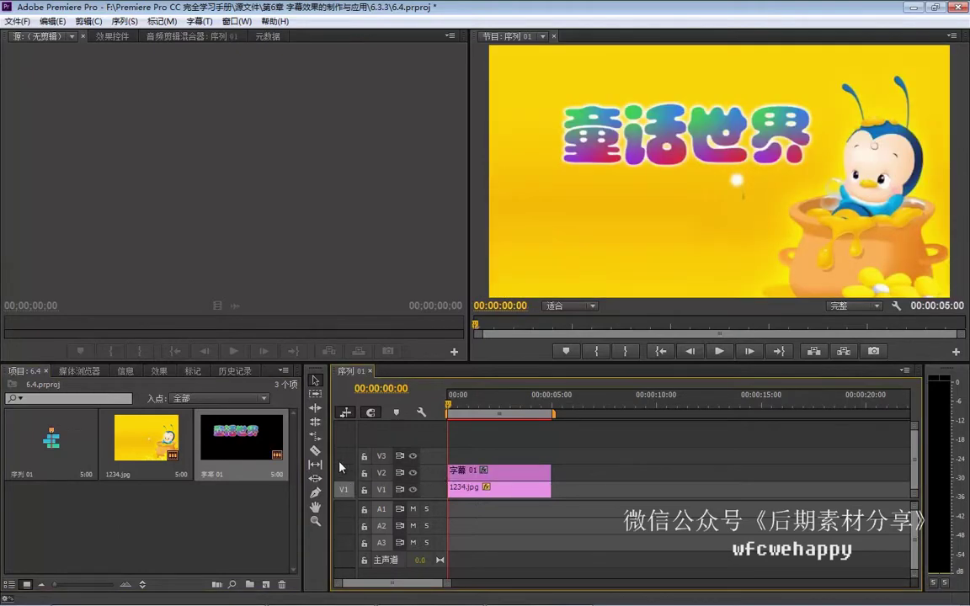
click(459, 405)
mouse_move(463, 403)
mouse_down()
mouse_move(512, 405)
mouse_move(496, 410)
mouse_up()
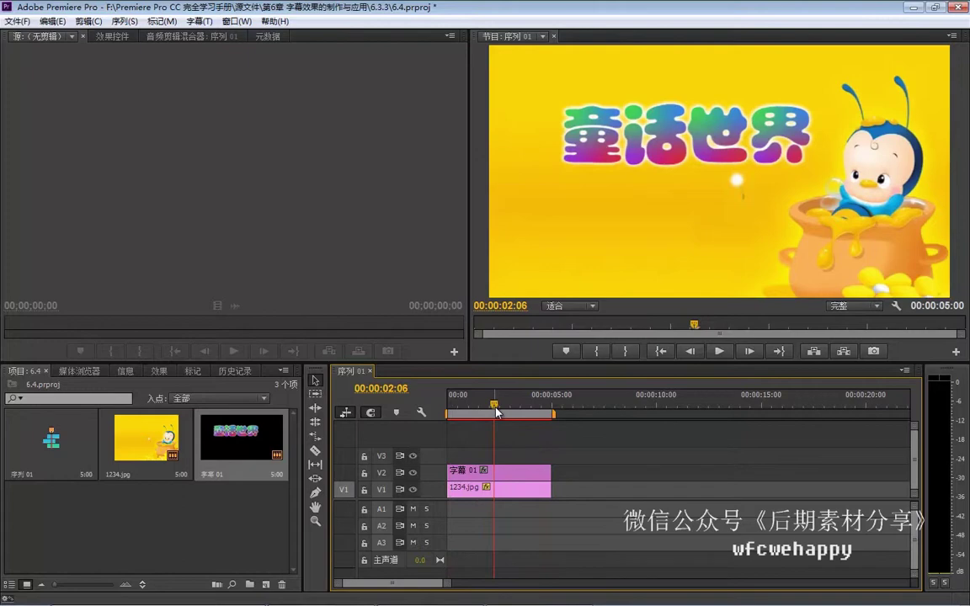